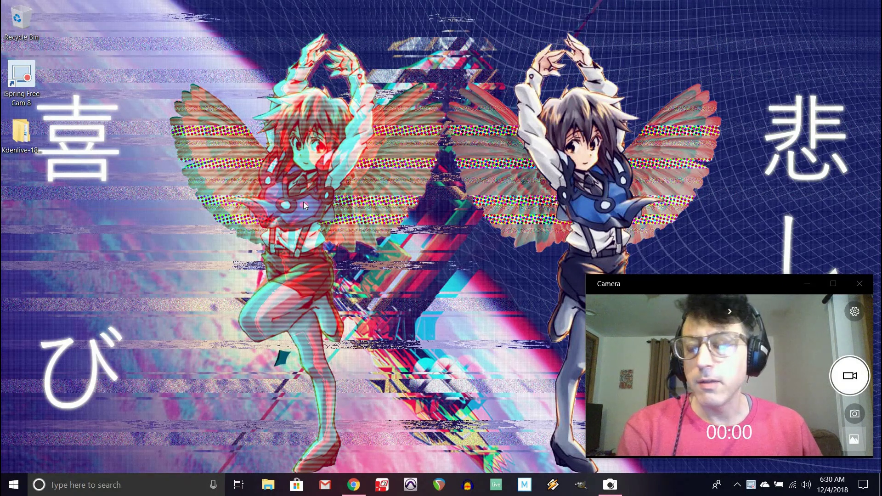
Open the Kdenlive-18.08.2-w64 and Kdenlive-18.08.2 folders and launch kdenlive.exe from them
{"action": "left_click", "coordinate": [22, 137]}
{"action": "double_click", "coordinate": [22, 137]}
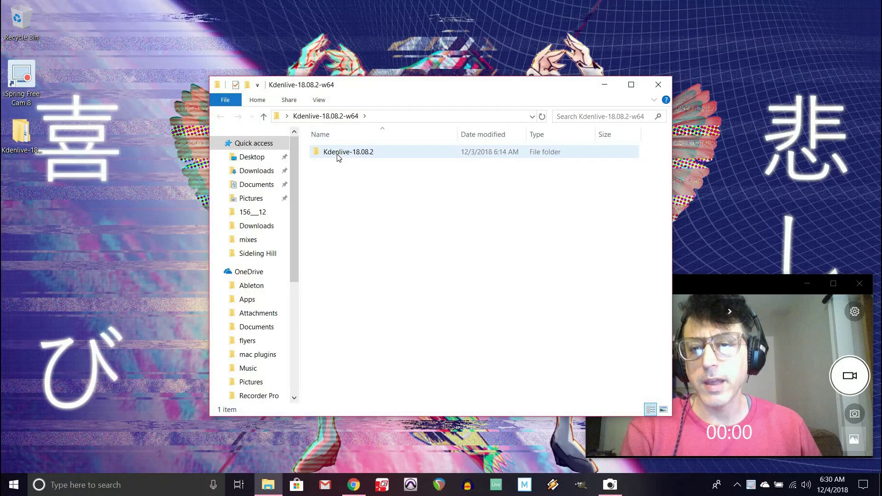
{"action": "double_click", "coordinate": [337, 155]}
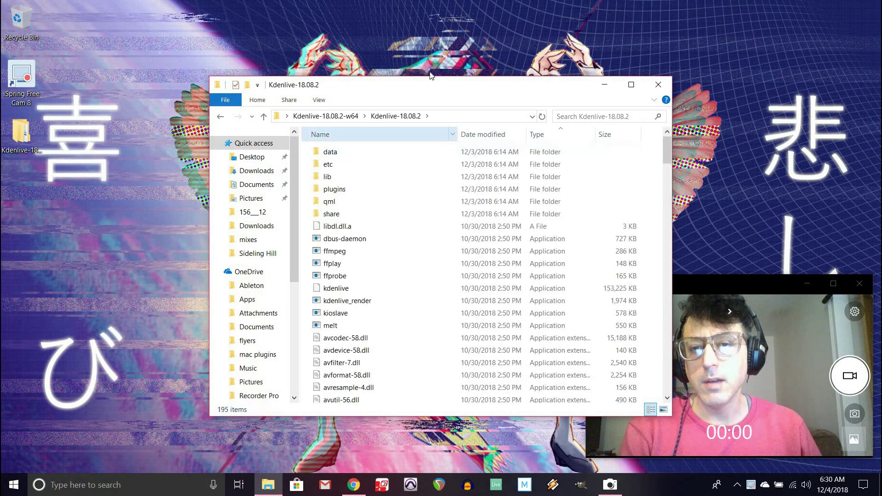
{"action": "left_click_drag", "start_coordinate": [434, 89], "coordinate": [287, 61]}
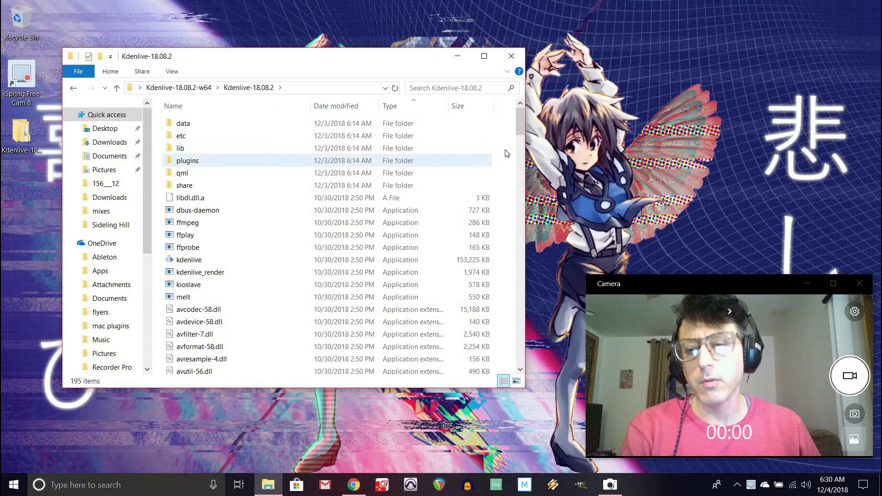
{"action": "left_click_drag", "start_coordinate": [519, 127], "coordinate": [542, 115]}
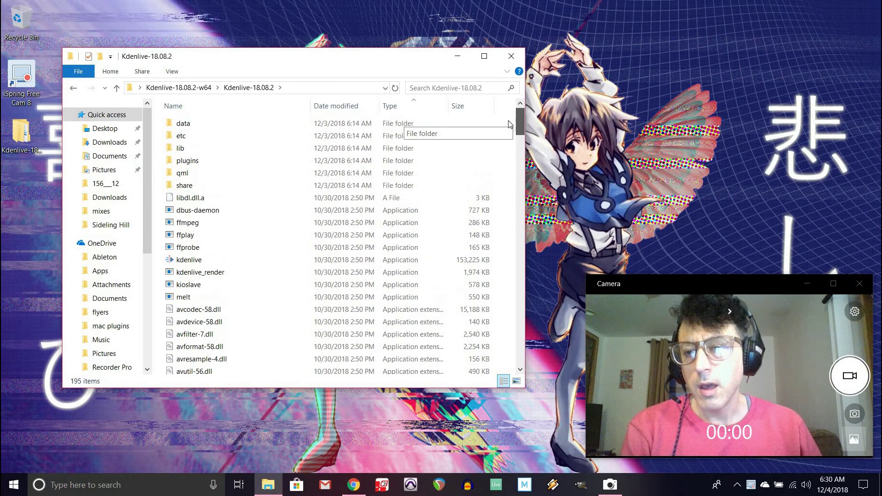
{"action": "double_click", "coordinate": [169, 260]}
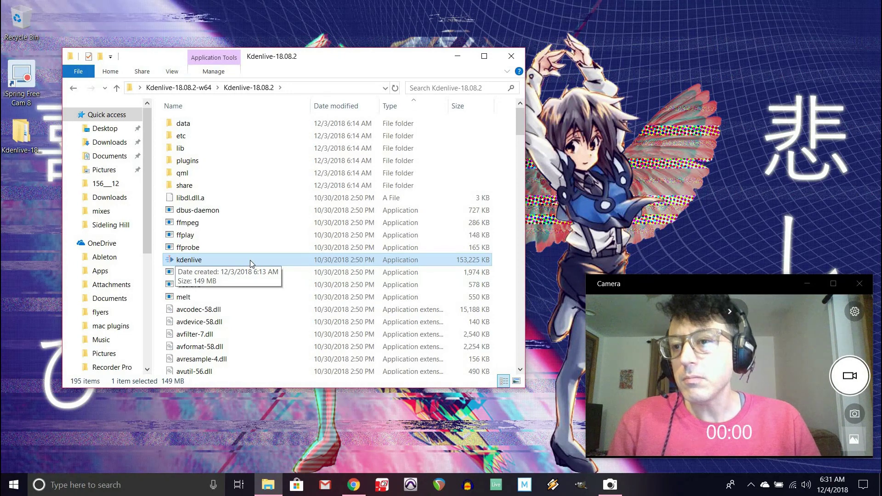
{"action": "double_click", "coordinate": [250, 260]}
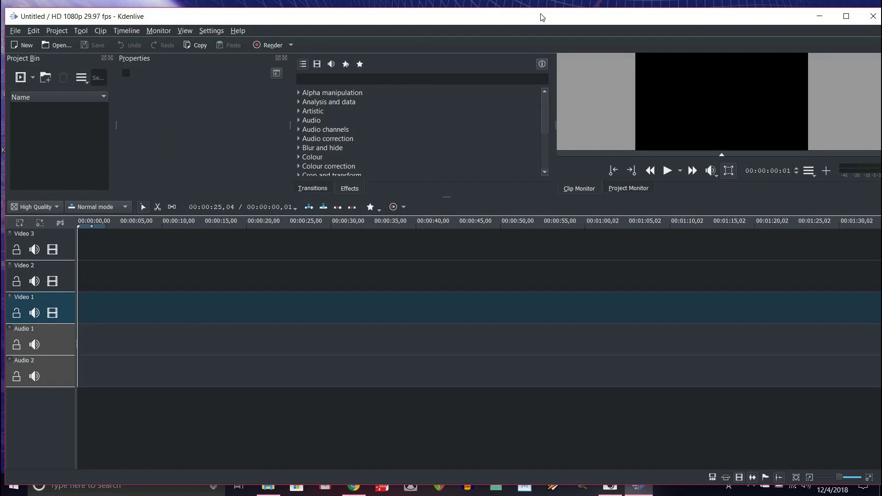
Maximize Kdenlive and open the recent Trip to WV.kdenlive project, accepting the clip-problem and backup notices
{"action": "double_click", "coordinate": [542, 17]}
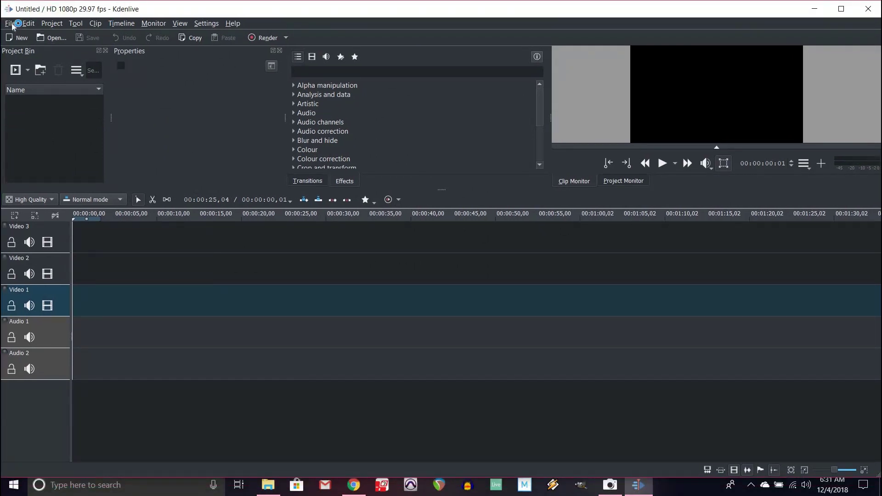
{"action": "left_click", "coordinate": [11, 24]}
{"action": "mouse_move", "coordinate": [43, 62]}
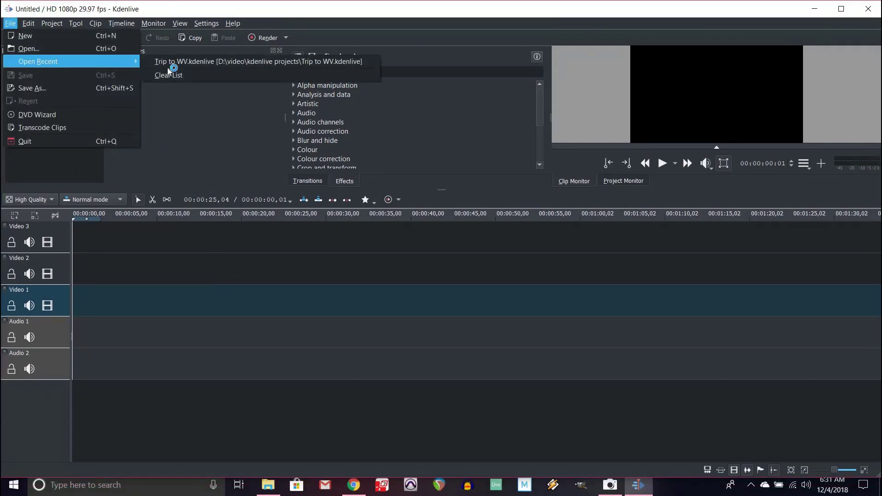
{"action": "left_click", "coordinate": [188, 62]}
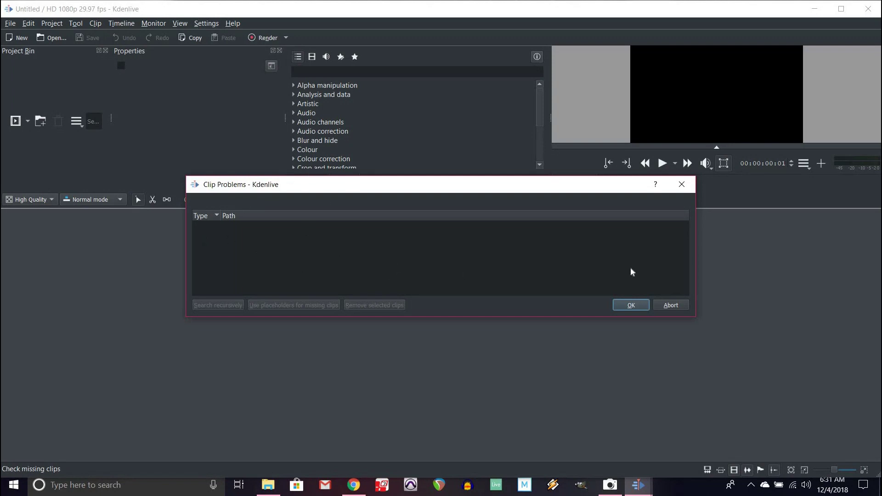
{"action": "left_click", "coordinate": [634, 304]}
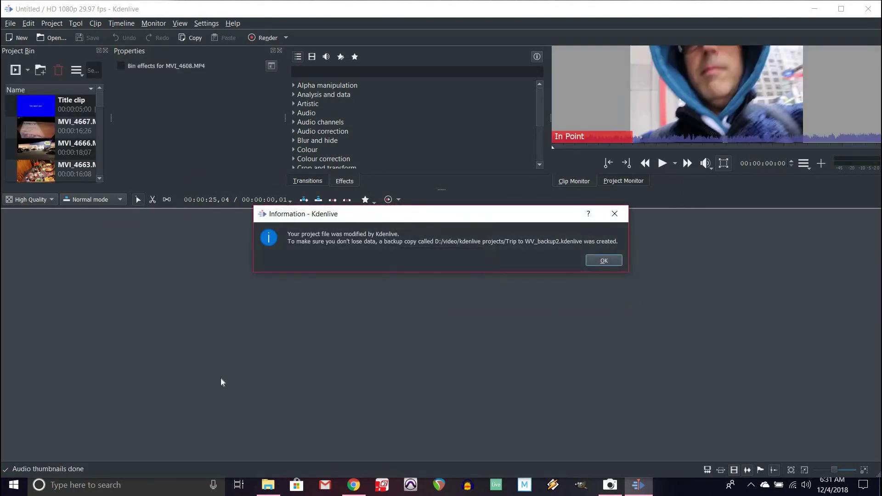
{"action": "left_click", "coordinate": [606, 262]}
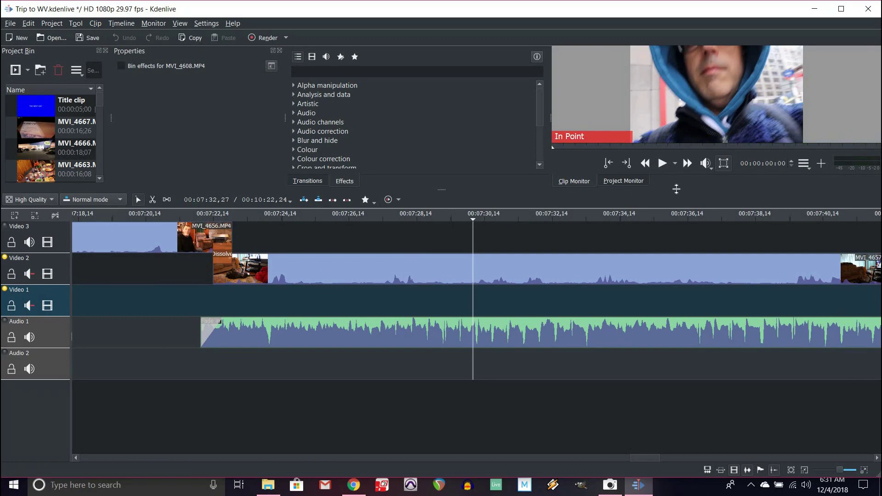
Make the monitor area taller and preview the MVI_4656 clip in the Project Monitor
{"action": "left_click_drag", "start_coordinate": [676, 189], "coordinate": [692, 282]}
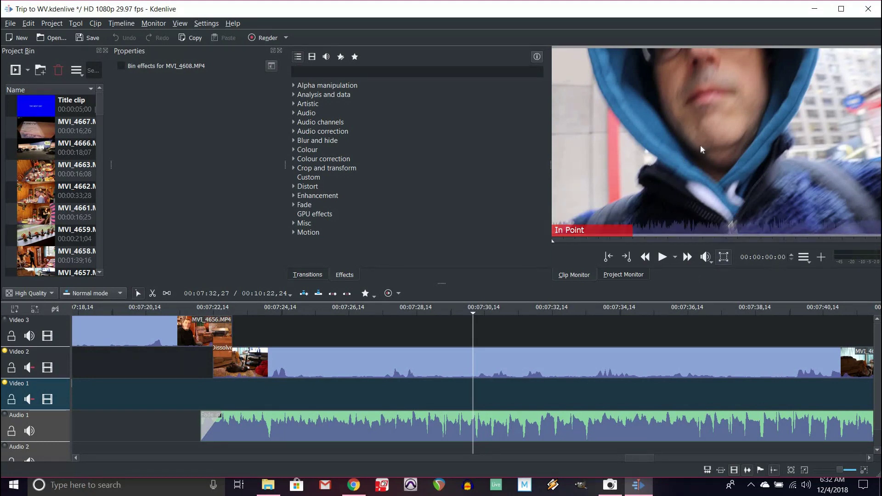
{"action": "left_click", "coordinate": [186, 317]}
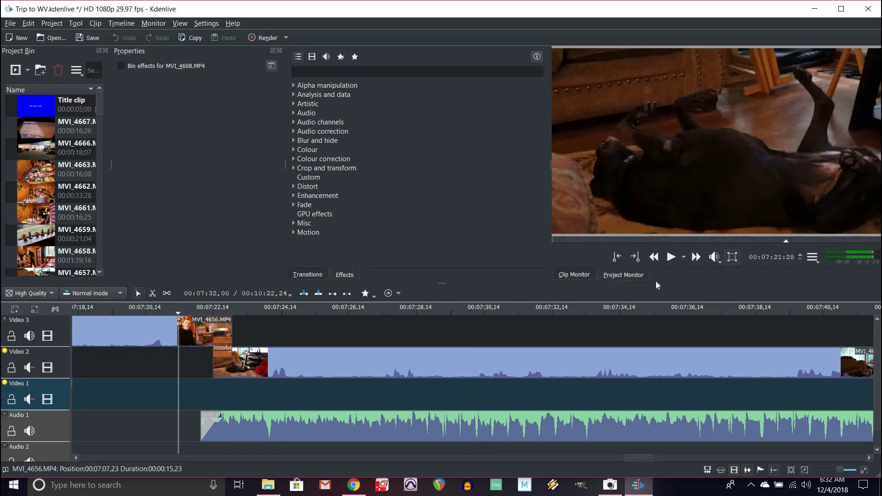
{"action": "left_click", "coordinate": [671, 258]}
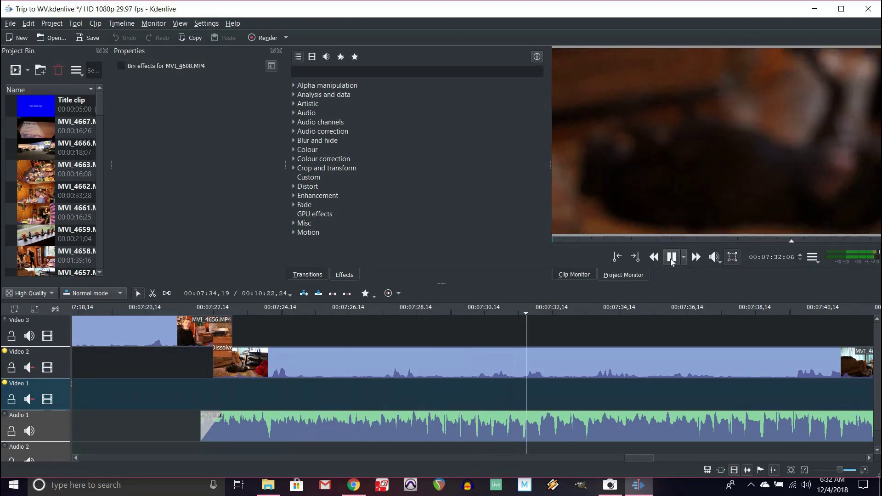
{"action": "left_click", "coordinate": [671, 257]}
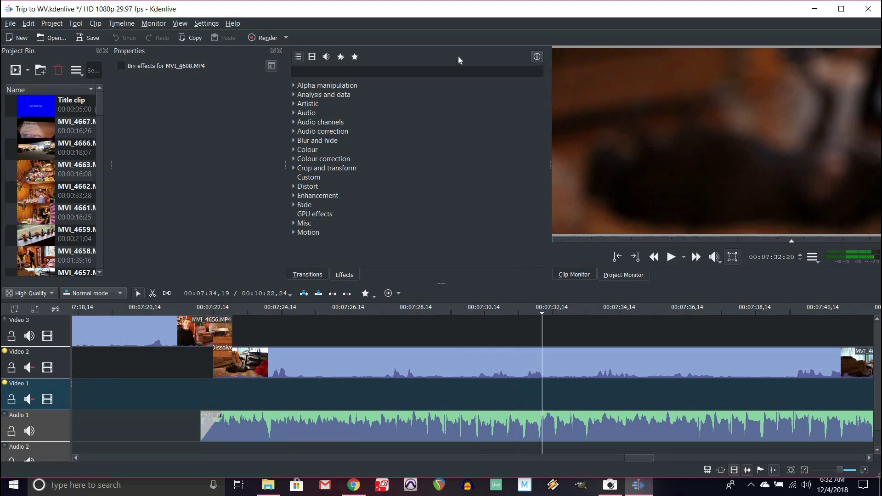
Bring the Camera window forward and dismiss its window options menu
{"action": "left_click", "coordinate": [610, 485]}
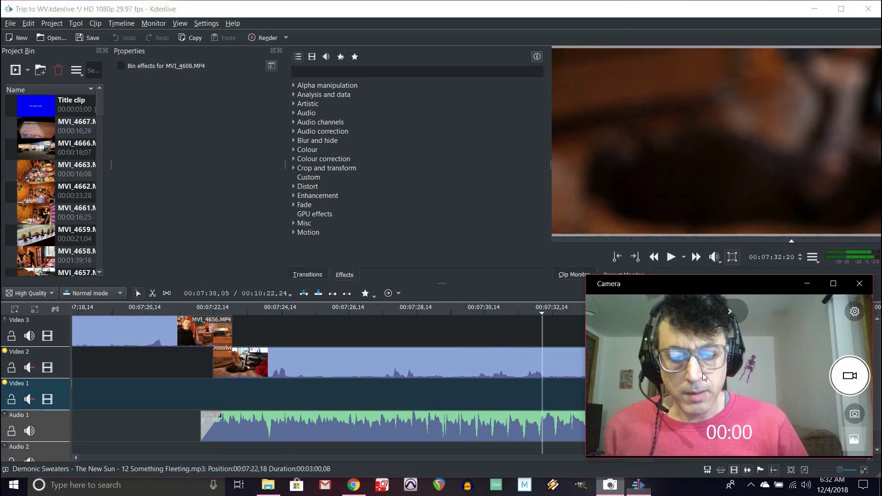
{"action": "right_click", "coordinate": [720, 283]}
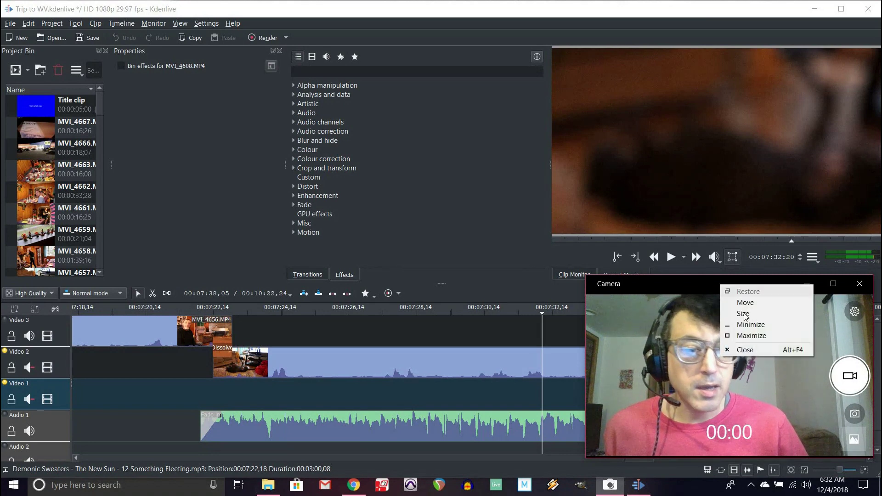
{"action": "left_click", "coordinate": [712, 282]}
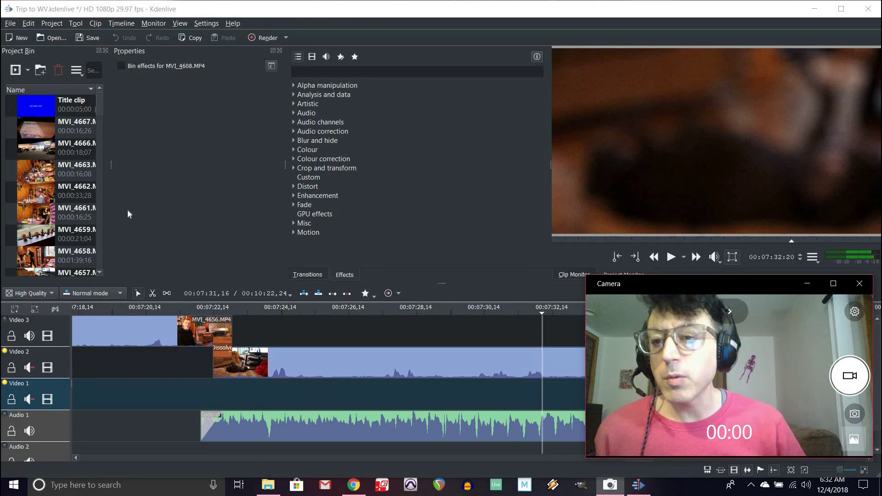
Widen the Project Bin so full clip names show, leaving the Settings menu unchanged
{"action": "left_click_drag", "start_coordinate": [110, 164], "coordinate": [171, 183]}
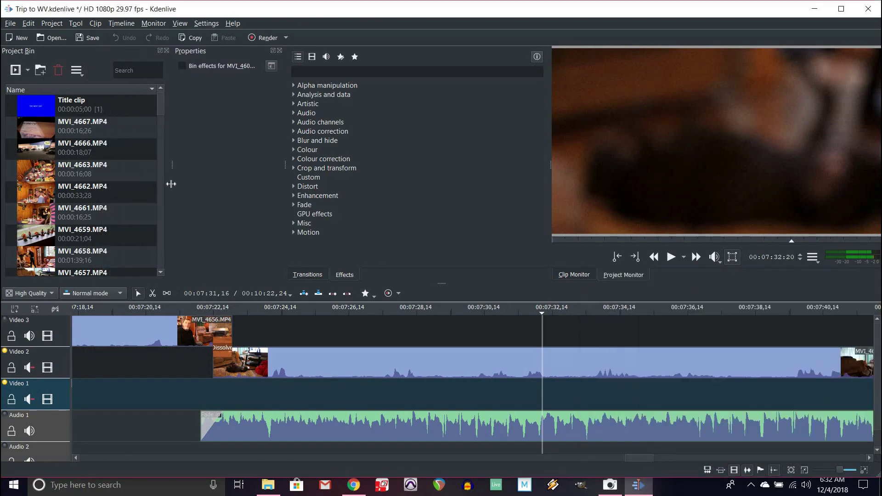
{"action": "left_click", "coordinate": [216, 23]}
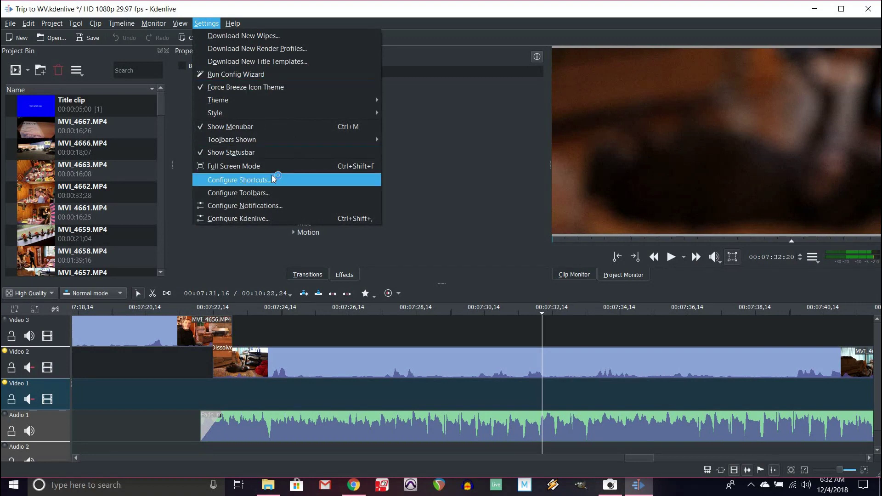
{"action": "left_click", "coordinate": [208, 26]}
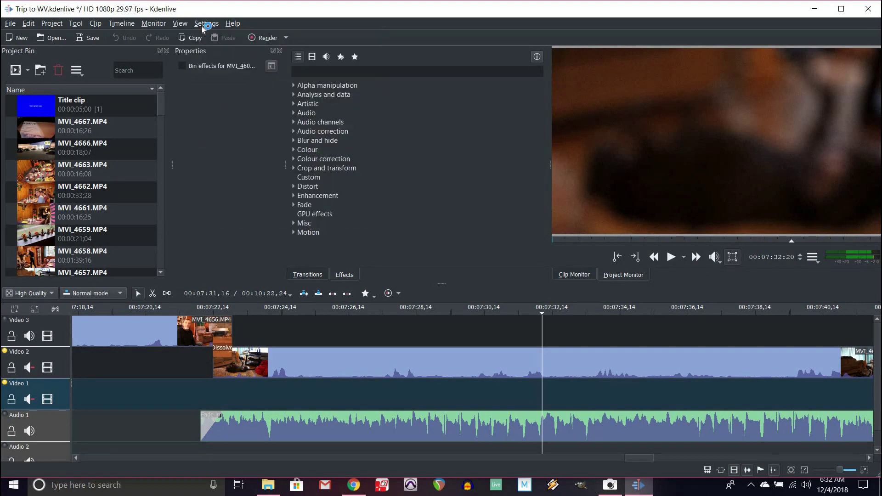
{"action": "left_click", "coordinate": [28, 71]}
Add Demonic Sweaters' '01 Carpet Sinking (forgiveness).mp3' to the Project Bin
{"action": "left_click", "coordinate": [43, 86]}
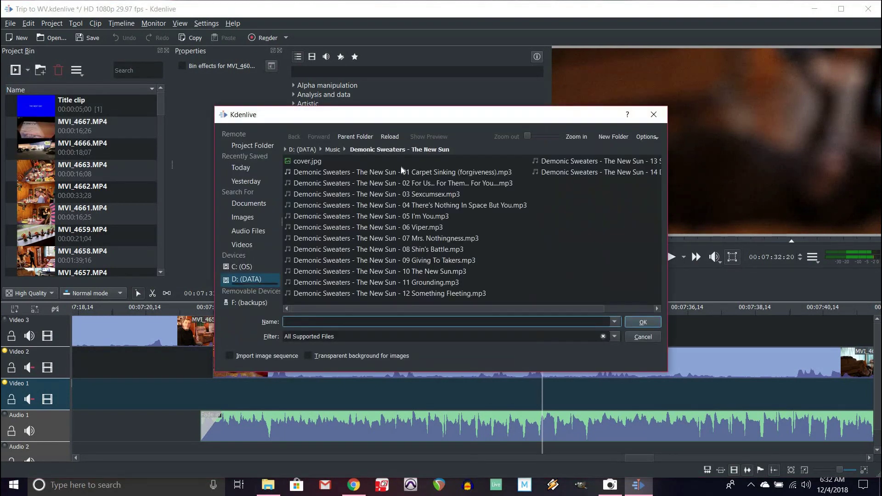
{"action": "left_click", "coordinate": [373, 172]}
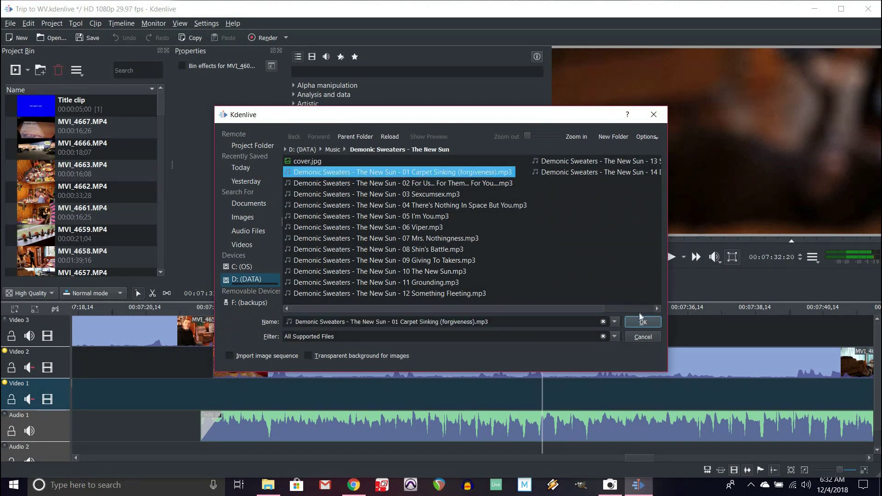
{"action": "left_click", "coordinate": [645, 321]}
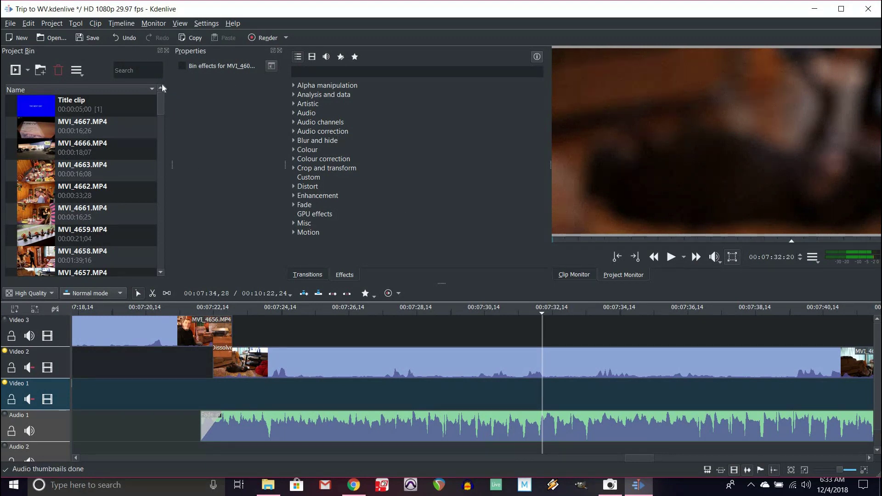
{"action": "left_click_drag", "start_coordinate": [160, 99], "coordinate": [131, 78]}
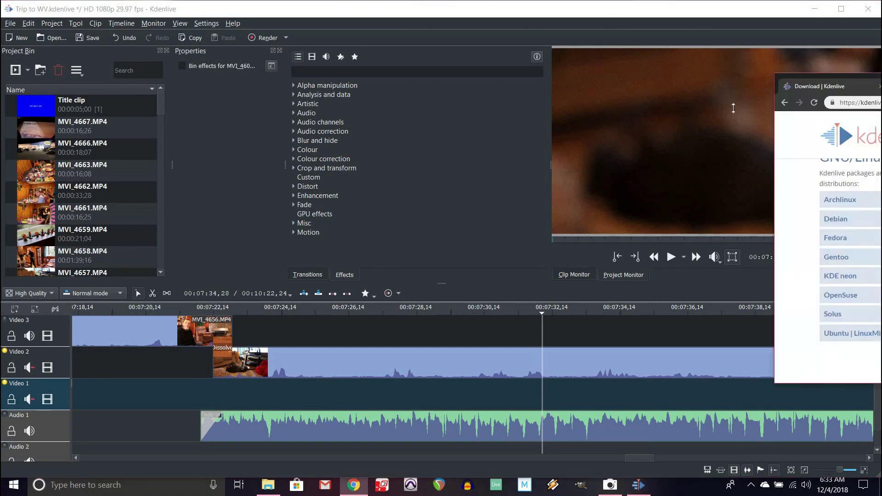
Scroll the Kdenlive download page to its Windows section and cancel the KDE servers archive download
{"action": "left_click_drag", "start_coordinate": [877, 106], "coordinate": [396, 50]}
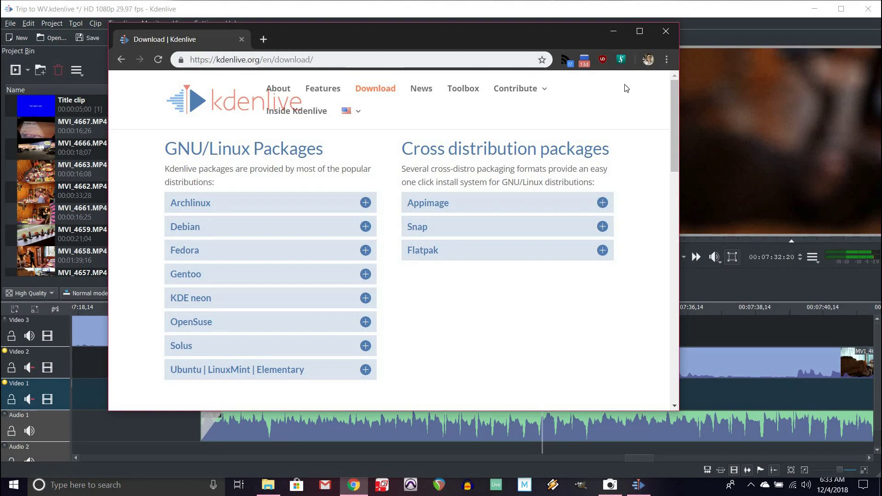
{"action": "scroll", "coordinate": [668, 203], "scroll_direction": "down", "scroll_amount": 1}
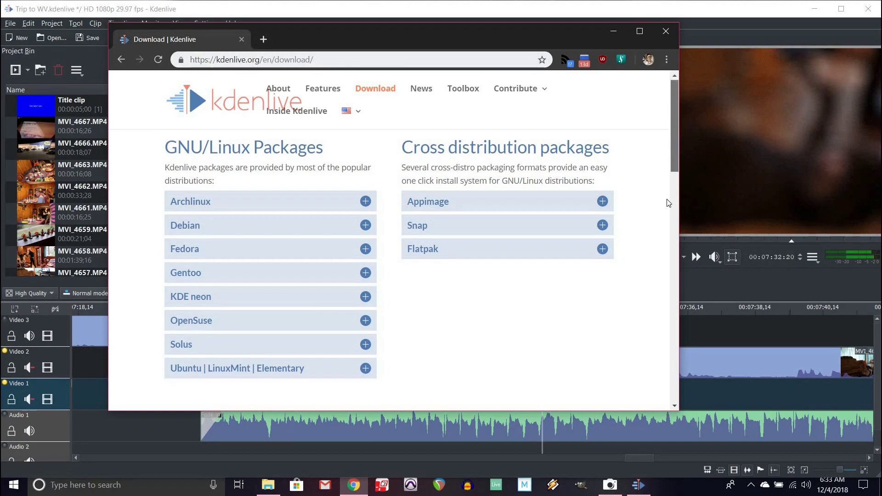
{"action": "scroll", "coordinate": [668, 203], "scroll_direction": "down", "scroll_amount": 10}
{"action": "scroll", "coordinate": [655, 286], "scroll_direction": "up", "scroll_amount": 4}
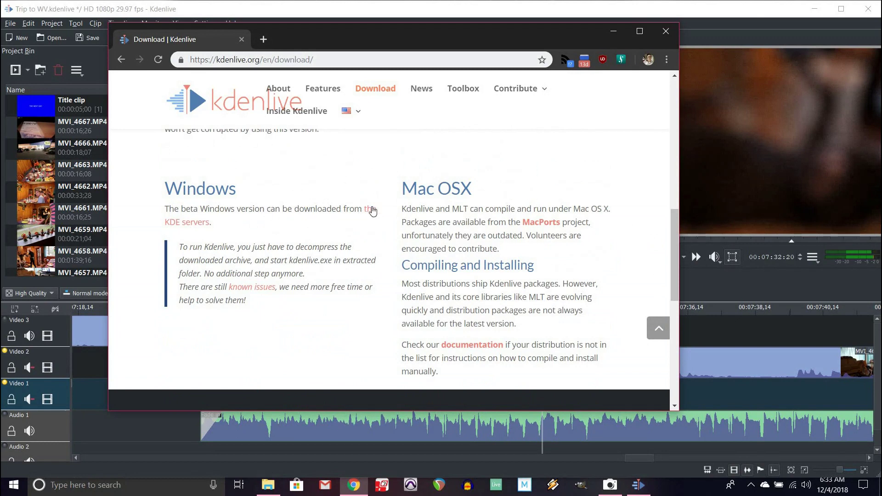
{"action": "left_click", "coordinate": [372, 211]}
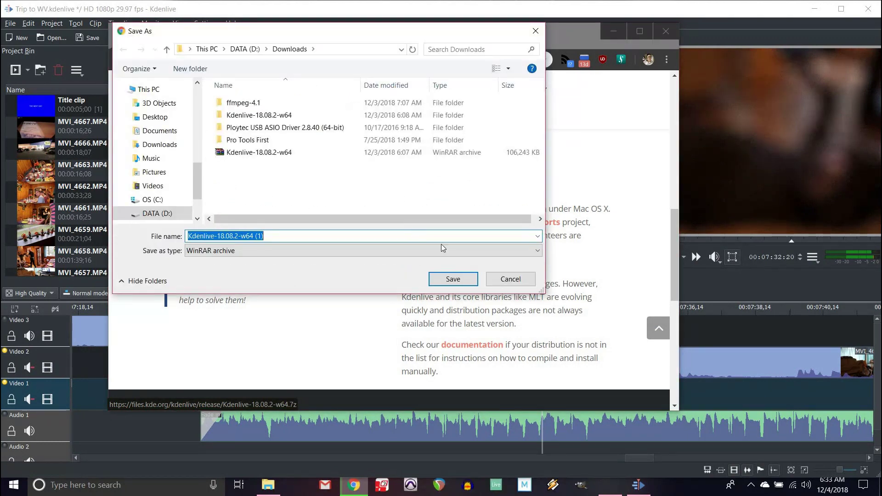
{"action": "left_click", "coordinate": [513, 282]}
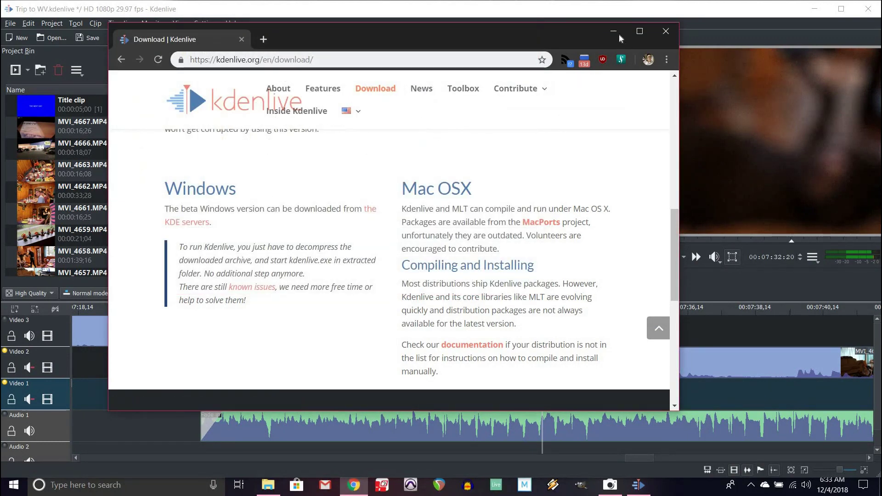
{"action": "left_click", "coordinate": [669, 34]}
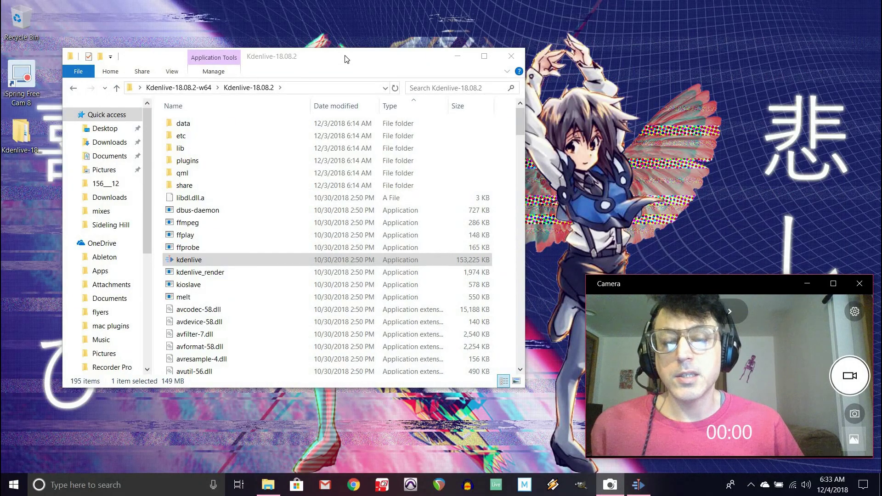
Launch kdenlive from the Kdenlive-18.08.2 folder and return to the open Trip to WV project
{"action": "left_click", "coordinate": [301, 70]}
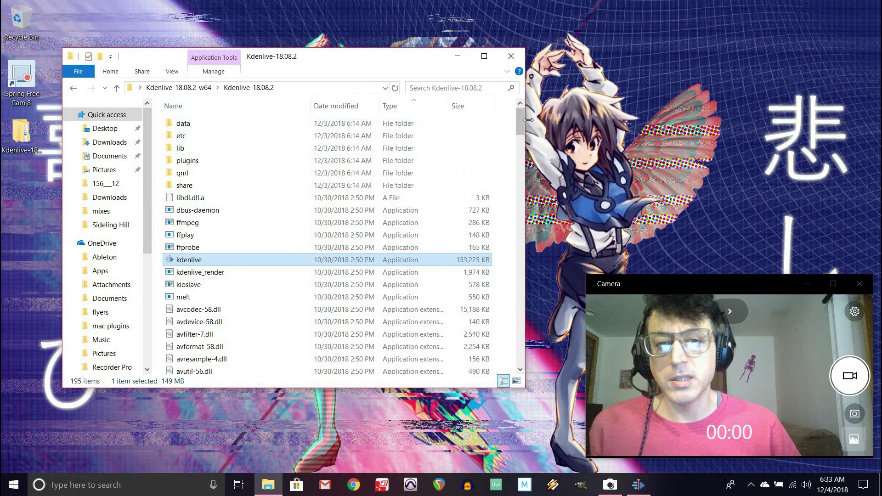
{"action": "double_click", "coordinate": [188, 260]}
{"action": "right_click", "coordinate": [188, 260]}
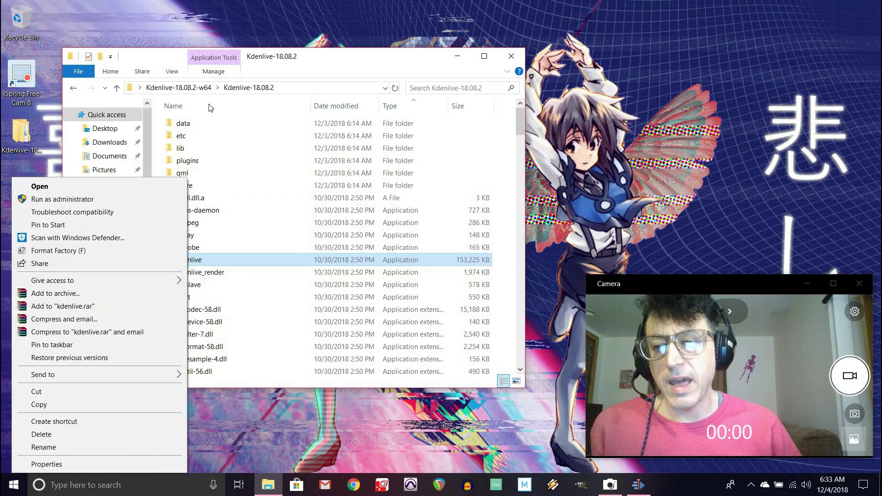
{"action": "left_click", "coordinate": [321, 63]}
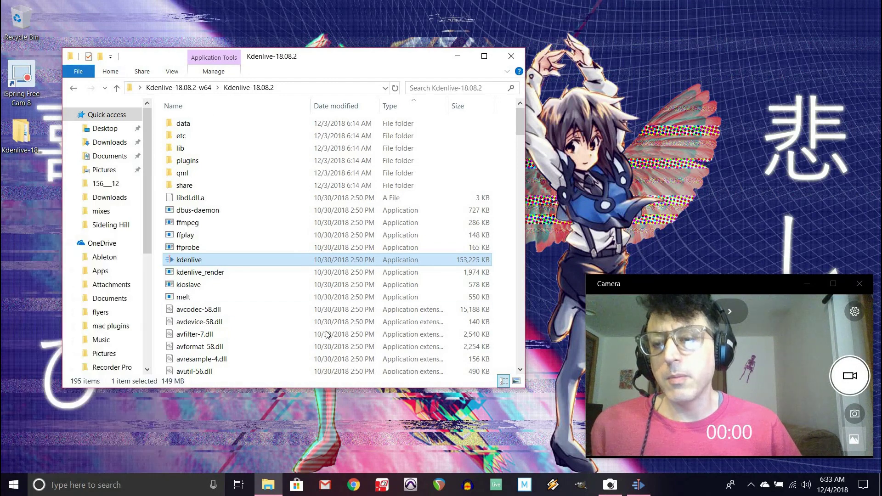
{"action": "left_click", "coordinate": [649, 489]}
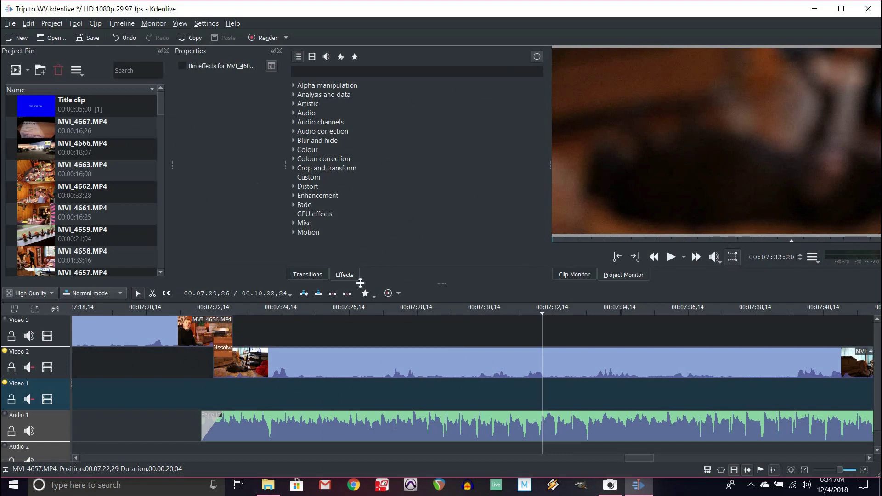
Put the playhead at 07:21,18 for the living-room shot, then scroll the timeline back to the start
{"action": "left_click", "coordinate": [168, 312]}
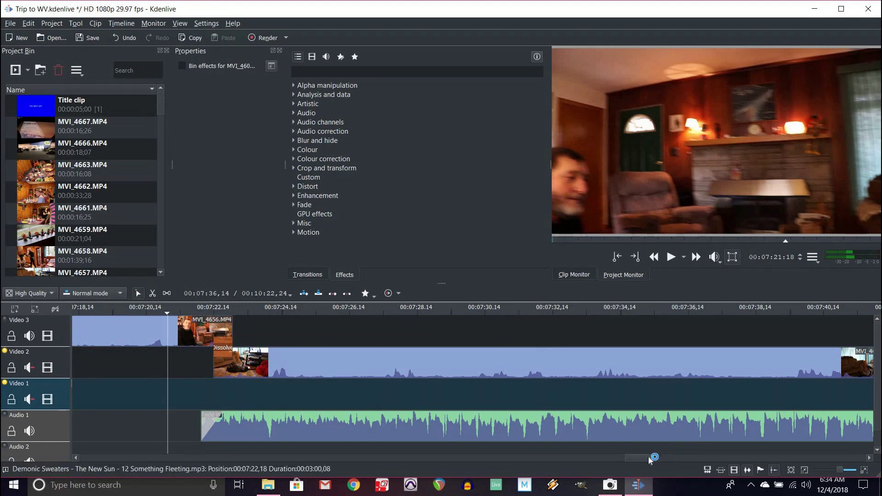
{"action": "left_click_drag", "start_coordinate": [653, 458], "coordinate": [94, 459]}
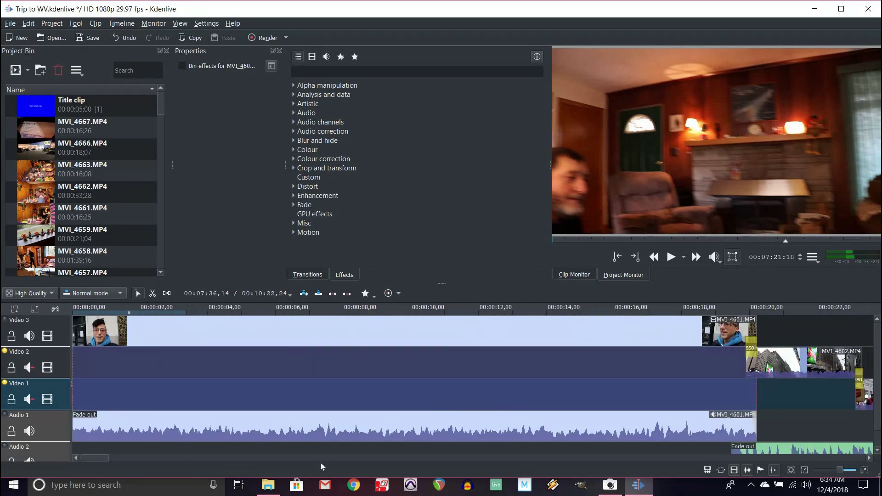
Open a new Chrome window on the Linux Music Studio YouTube community page, then the Camera app
{"action": "left_click", "coordinate": [354, 485]}
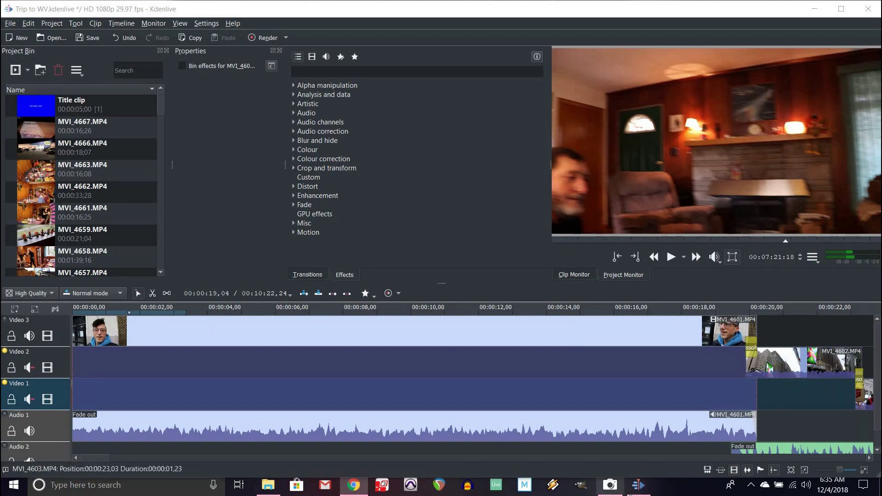
{"action": "mouse_move", "coordinate": [642, 492]}
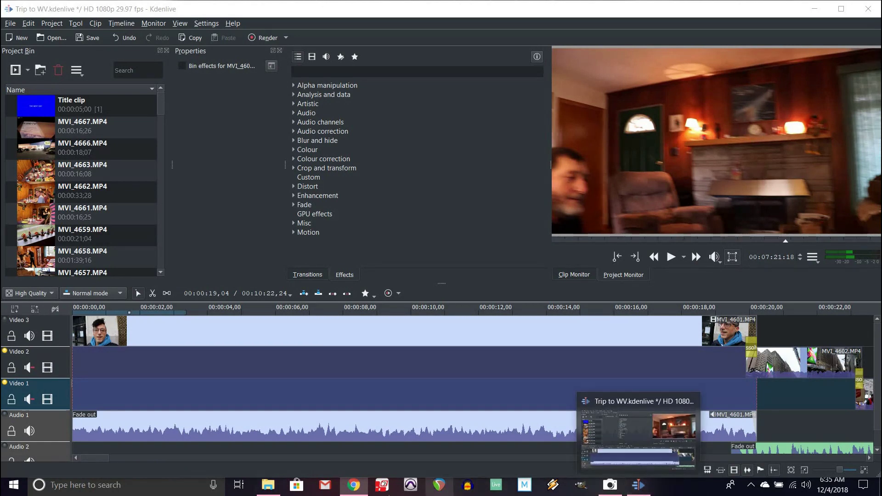
{"action": "left_click", "coordinate": [610, 485]}
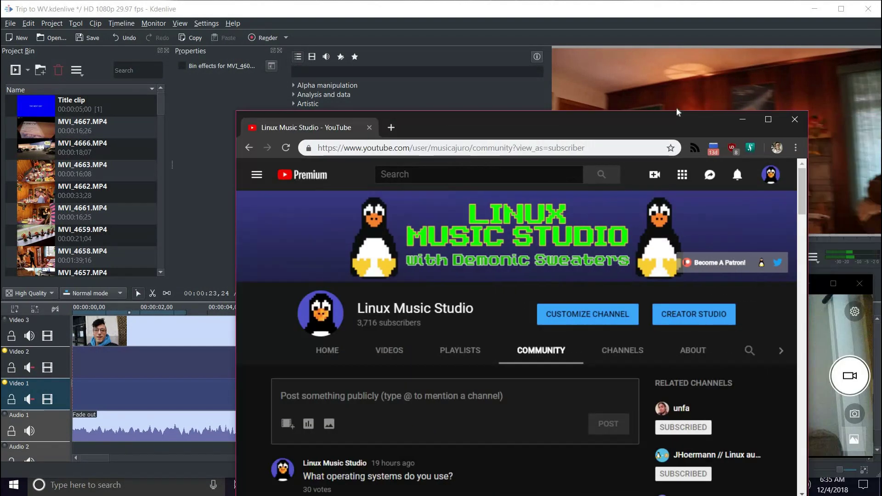
Scroll the Linux Music Studio community polls to the channel-types poll, repositioning the browser window
{"action": "left_click_drag", "start_coordinate": [676, 109], "coordinate": [555, 40]}
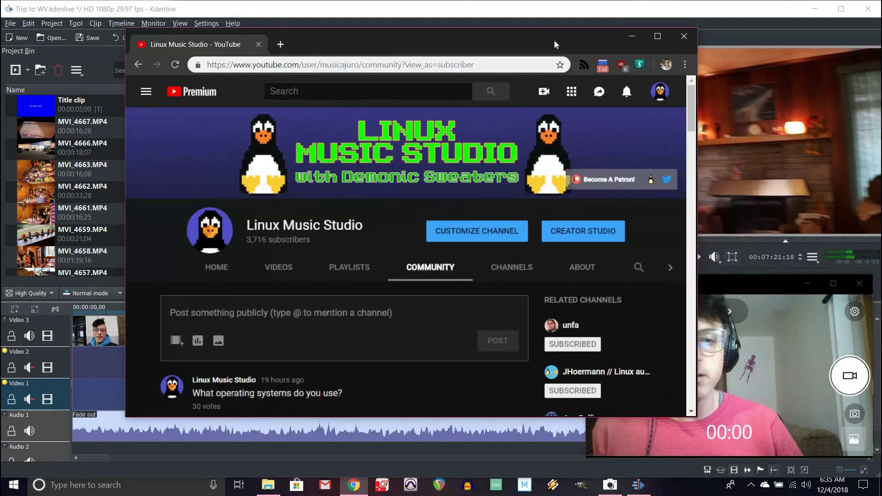
{"action": "left_click_drag", "start_coordinate": [666, 132], "coordinate": [666, 150]}
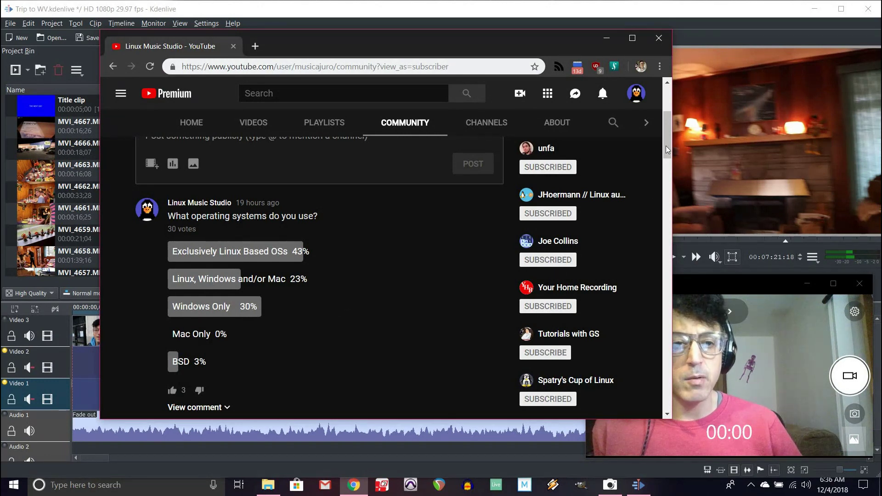
{"action": "scroll", "coordinate": [670, 151], "scroll_direction": "down", "scroll_amount": 1}
{"action": "scroll", "coordinate": [674, 161], "scroll_direction": "down", "scroll_amount": 1}
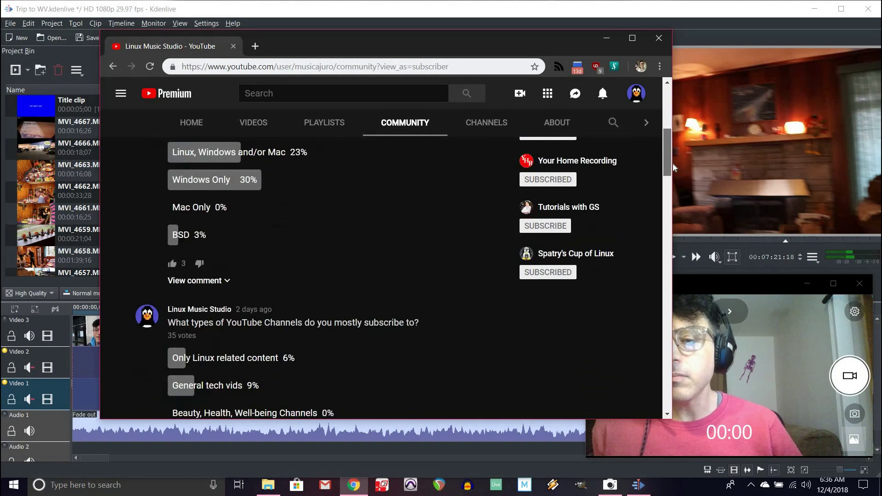
{"action": "scroll", "coordinate": [673, 164], "scroll_direction": "down", "scroll_amount": 1}
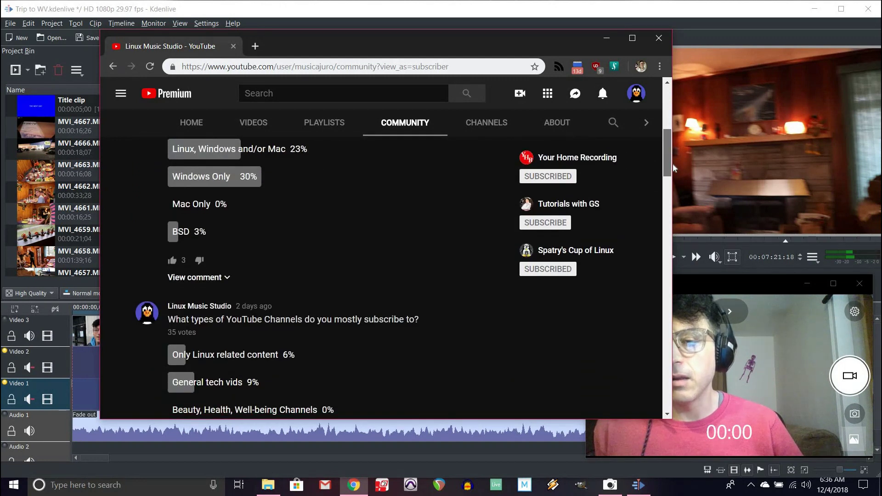
{"action": "scroll", "coordinate": [673, 161], "scroll_direction": "up", "scroll_amount": 1}
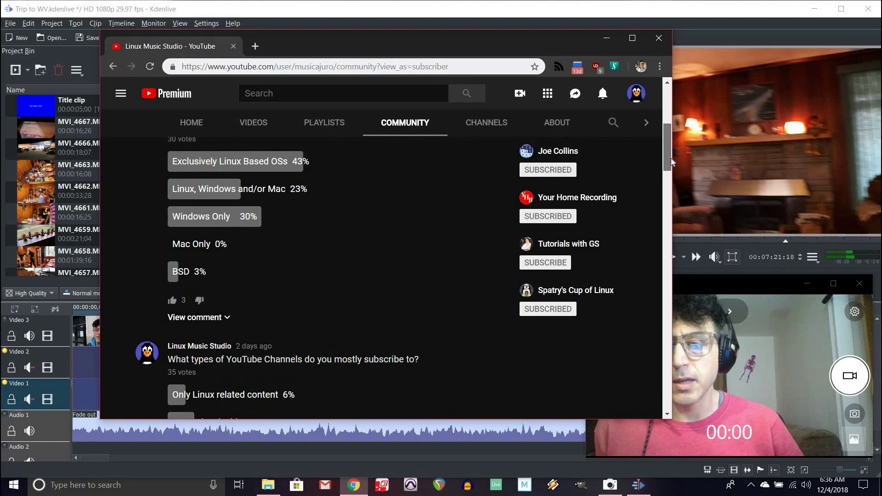
{"action": "scroll", "coordinate": [671, 150], "scroll_direction": "up", "scroll_amount": 2}
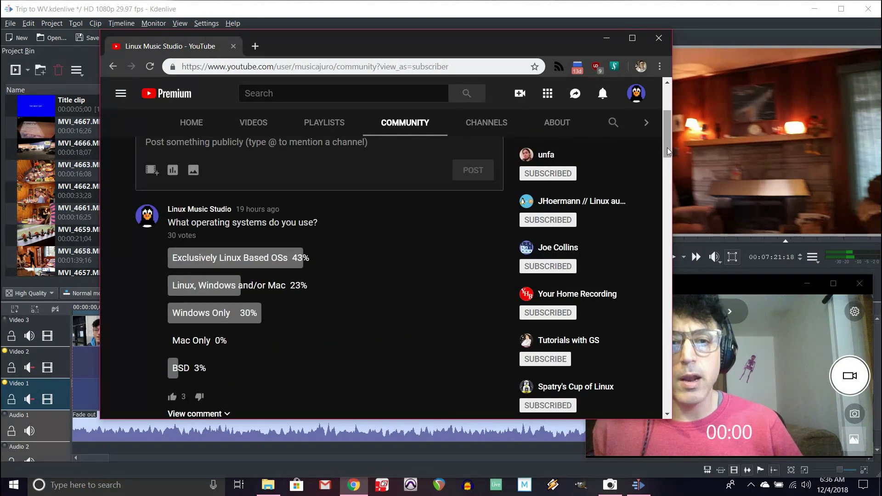
{"action": "left_click_drag", "start_coordinate": [668, 148], "coordinate": [675, 186]}
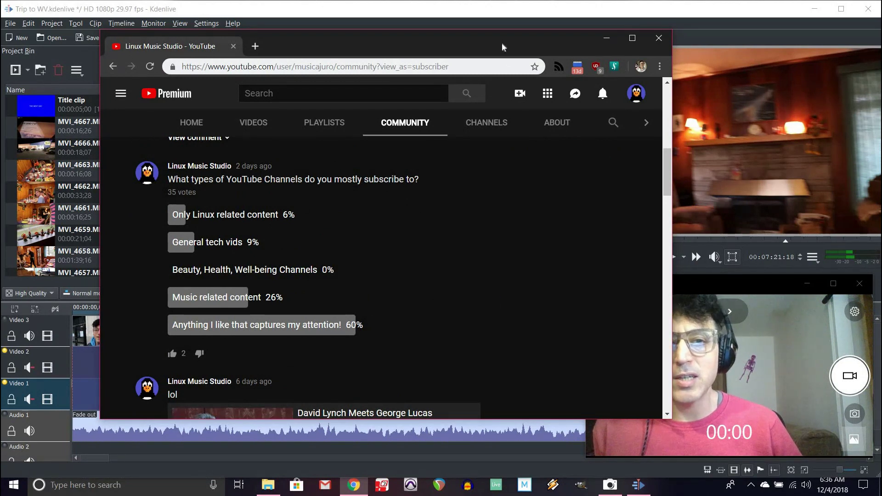
{"action": "left_click_drag", "start_coordinate": [502, 46], "coordinate": [433, 49]}
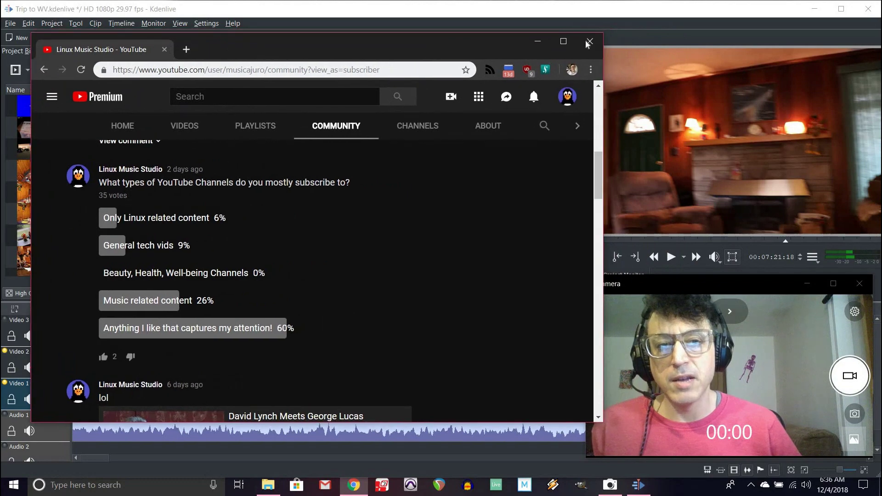
Minimize YouTube and preview the Kdenlive timeline at 00:00:12,19 and 00:00:06,02
{"action": "left_click", "coordinate": [537, 43]}
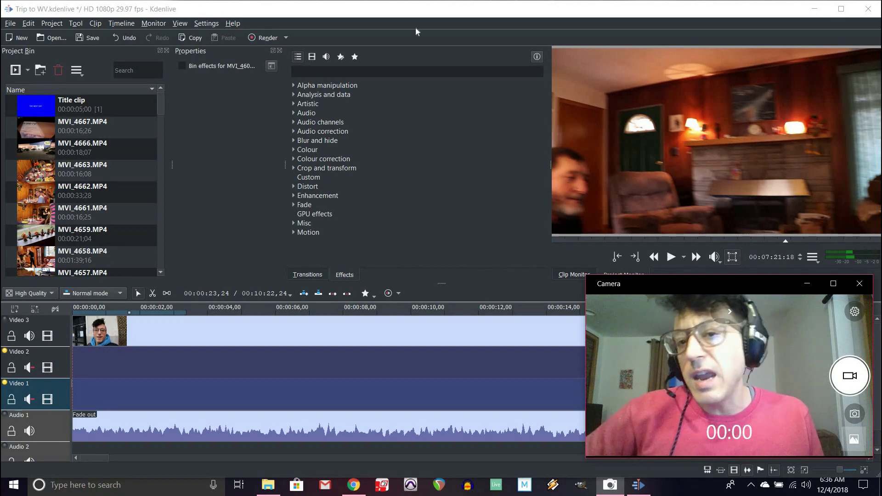
{"action": "left_click", "coordinate": [435, 21]}
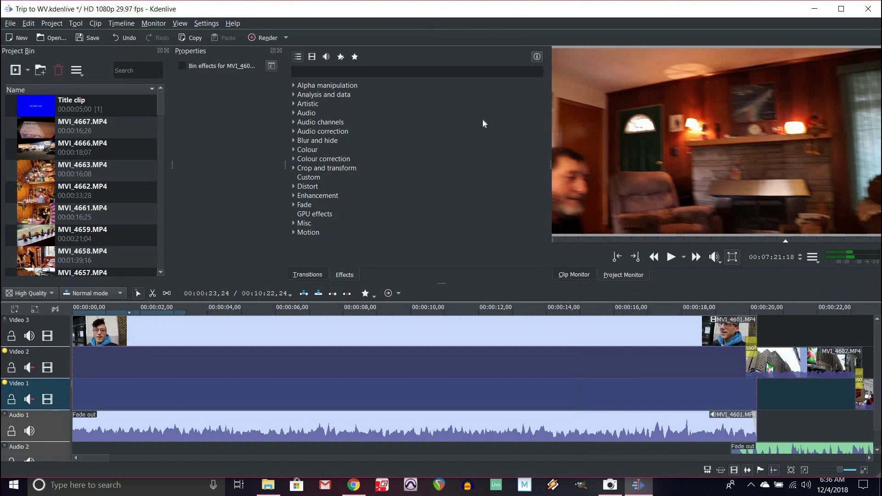
{"action": "left_click", "coordinate": [505, 352]}
{"action": "left_click", "coordinate": [279, 308]}
Scroll the timeline back to the start and minimize Kdenlive
{"action": "left_click_drag", "start_coordinate": [112, 459], "coordinate": [197, 459]}
{"action": "left_click_drag", "start_coordinate": [55, 446], "coordinate": [22, 445]}
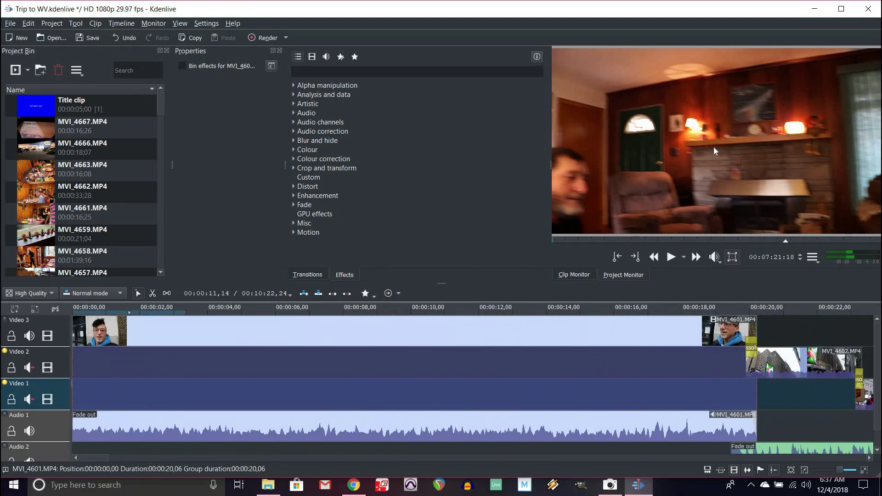
{"action": "left_click", "coordinate": [813, 10]}
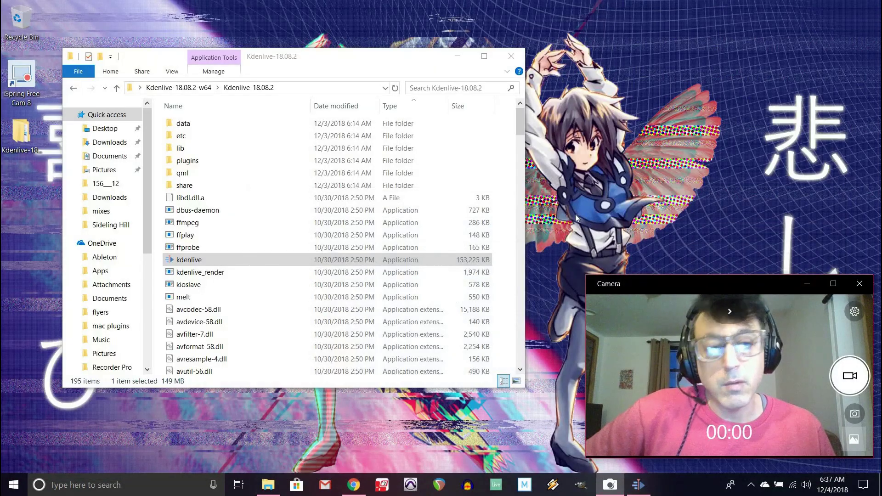